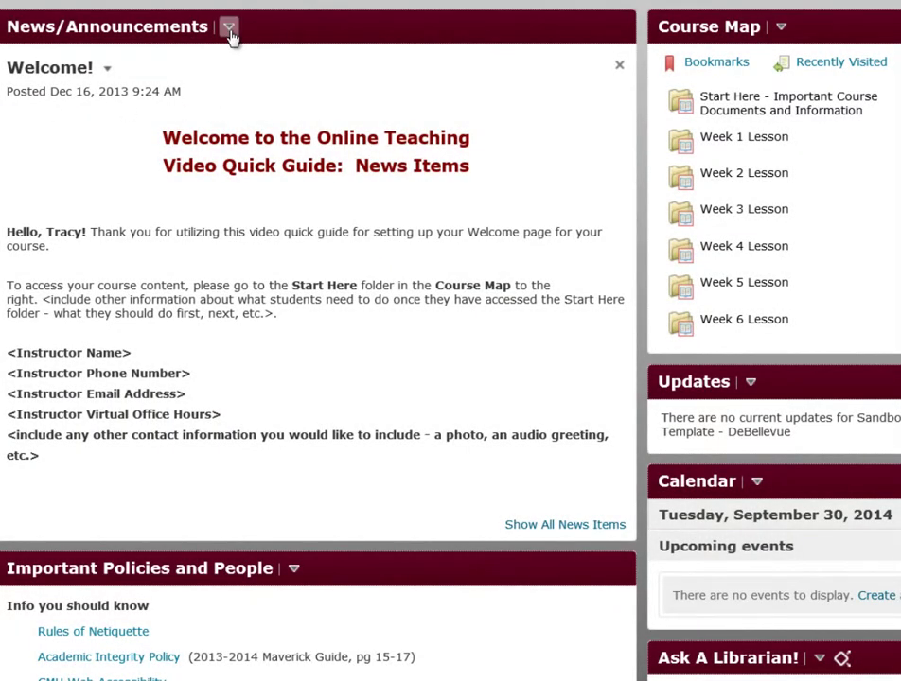
# Step: Create a new news item in News/Announcements with the headline "This is my Headline"
pyautogui.click(229, 29)
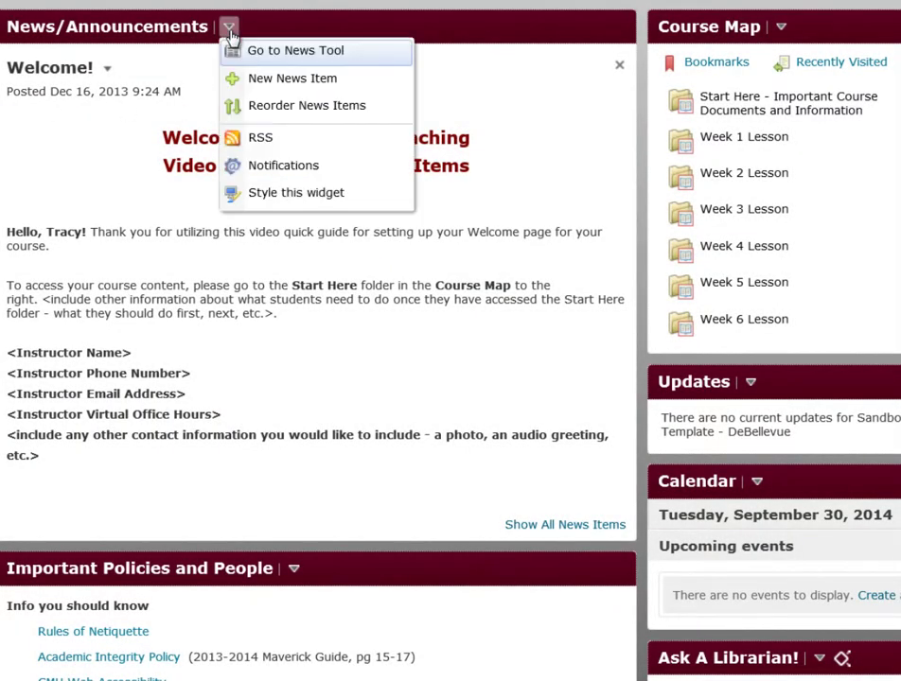
pyautogui.click(273, 81)
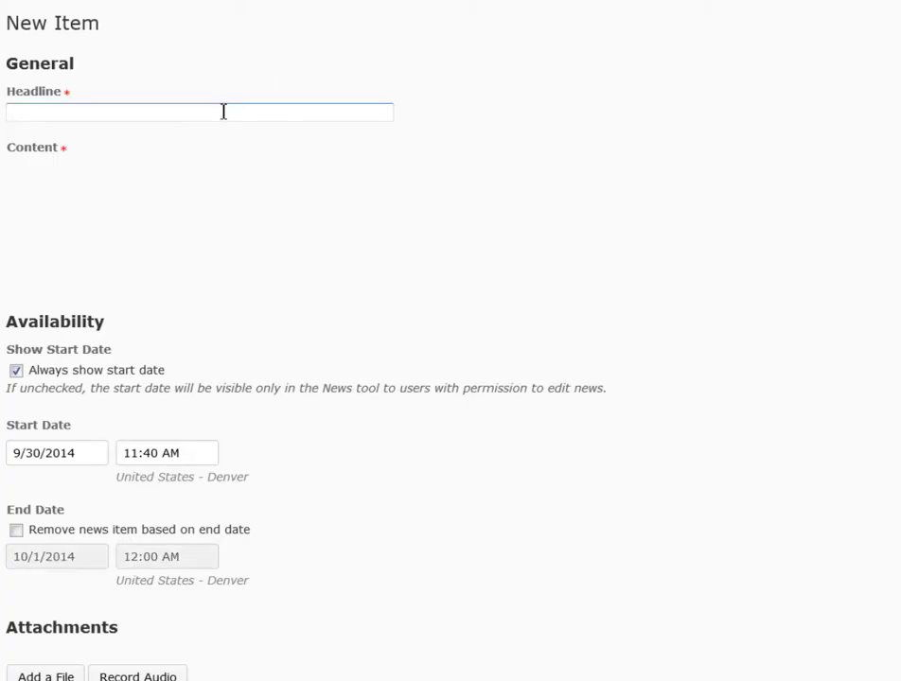
pyautogui.click(224, 111)
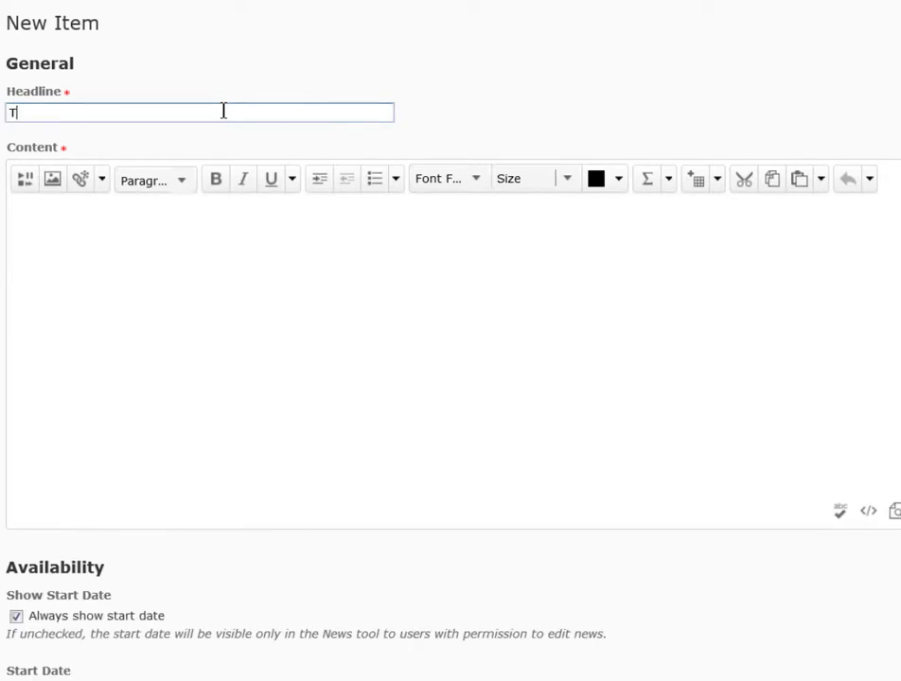
pyautogui.write('This is my Headline')
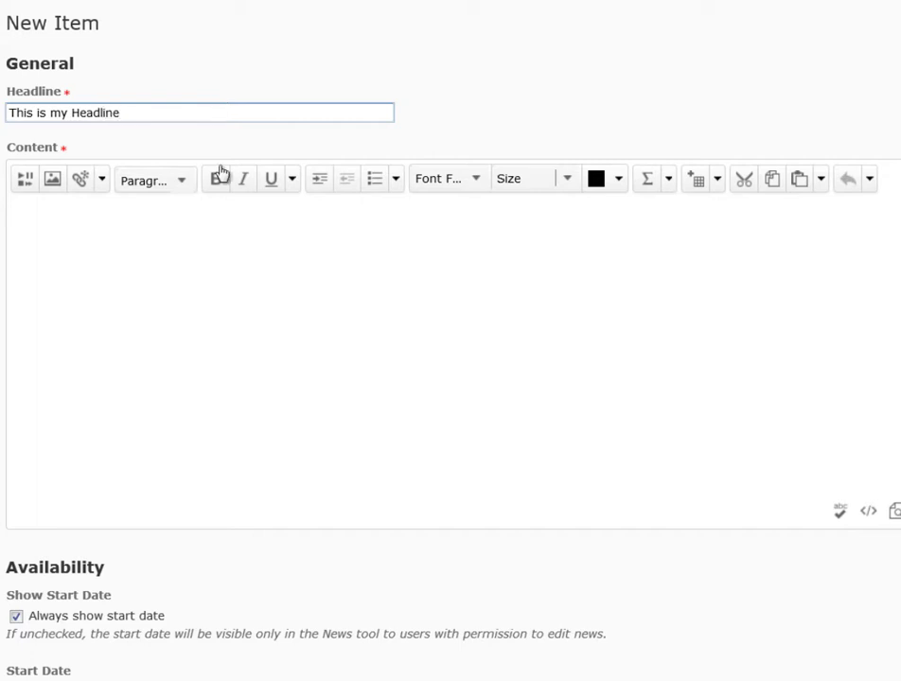
# Step: Fill the item's content with the paragraph beginning "The News tool allows you to create a welcome, communicate announcements, updates, changes"
pyautogui.click(210, 227)
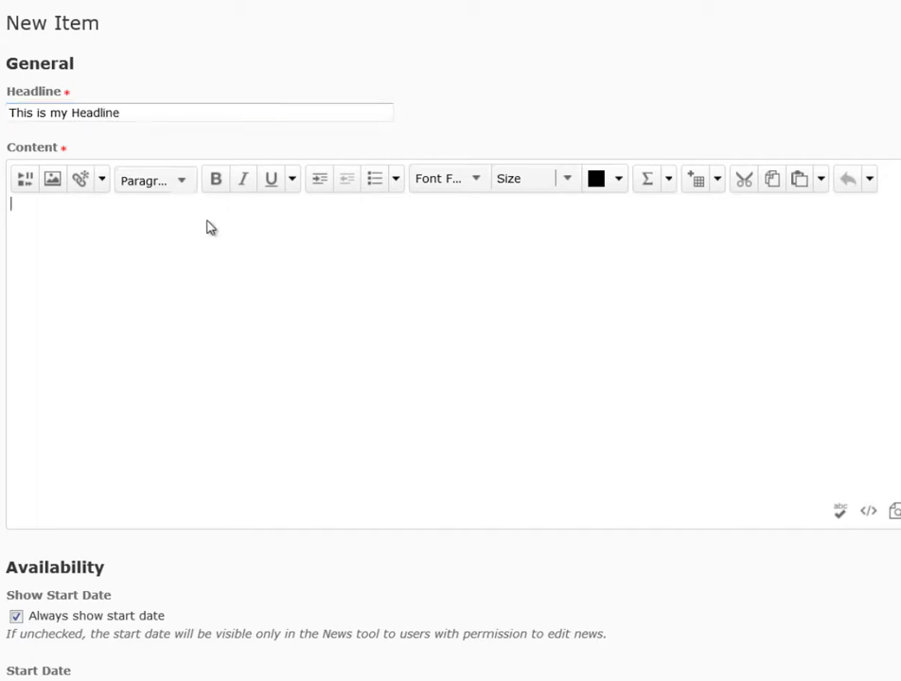
pyautogui.rightClick(210, 227)
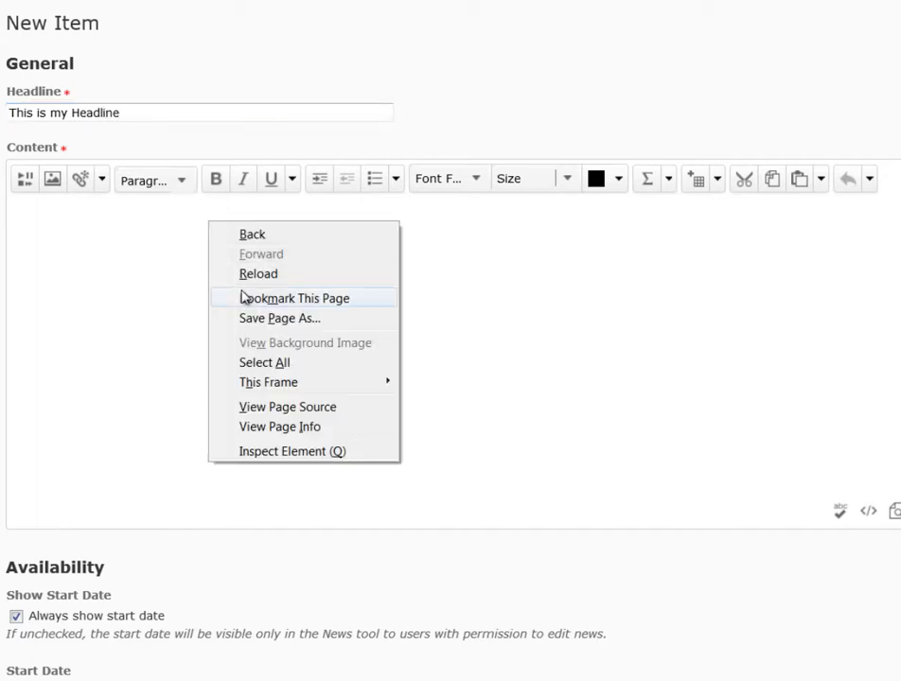
pyautogui.click(109, 316)
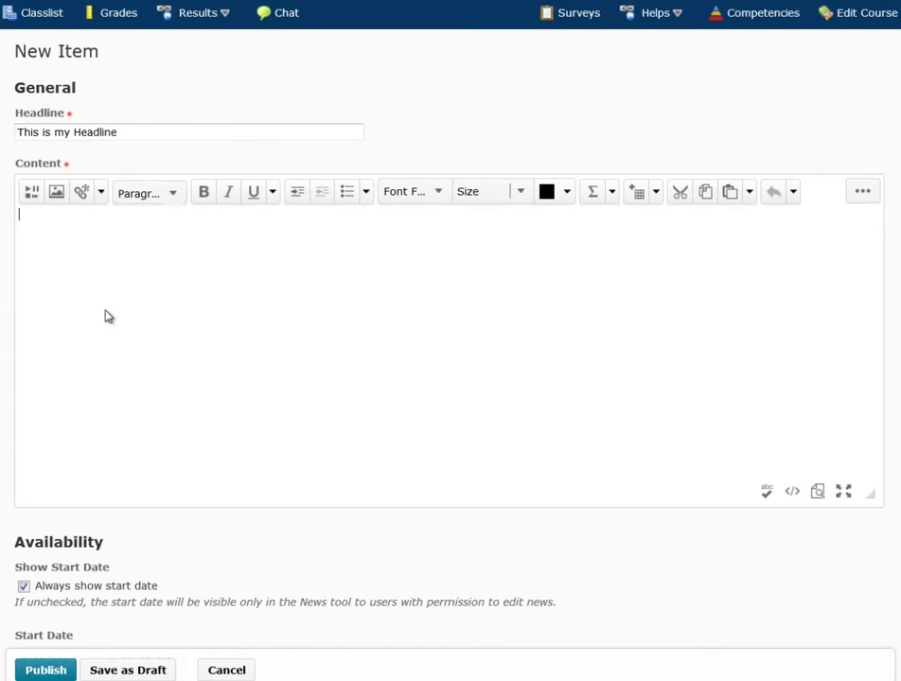
pyautogui.write('The News tool allows you to create a welcome, communicate announcements, updates, changes, and new information about your course to students quickly and efficiently. News postings appear in the News/Announcements widget on your course homepage. Students can subscribe to News updates through email notifications, text-message notifications, or an RSS feed. News items are created in an HTML text box. For instructions on adding different types of content to a News item, see "D2L QuickGuide: The HTML Editor".')
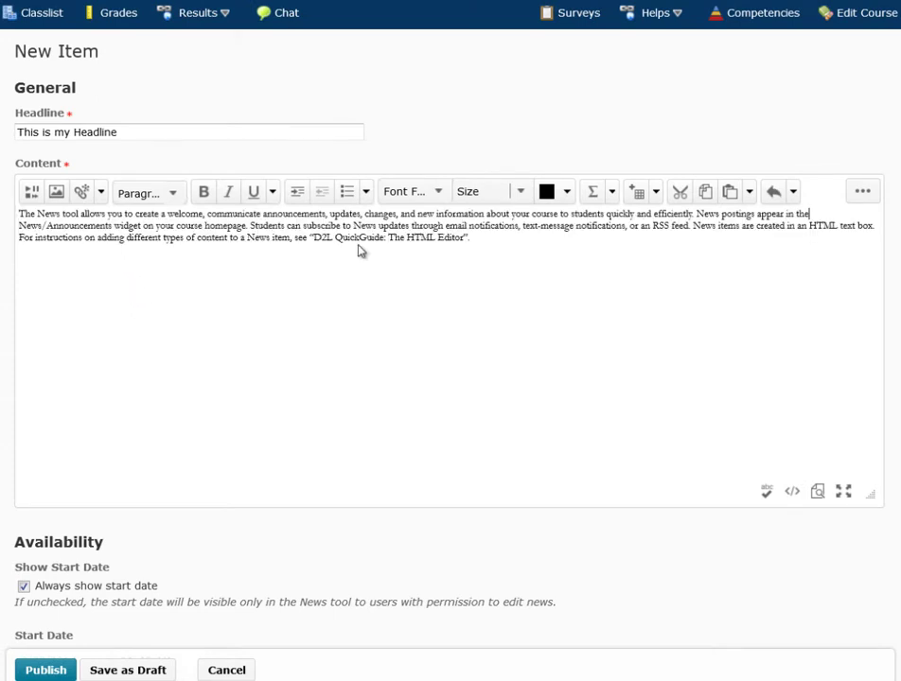
# Step: Format the whole content paragraph as Heading 2 and color it dark red (a31f1f)
pyautogui.moveTo(470, 238); pyautogui.dragTo(28, 195)
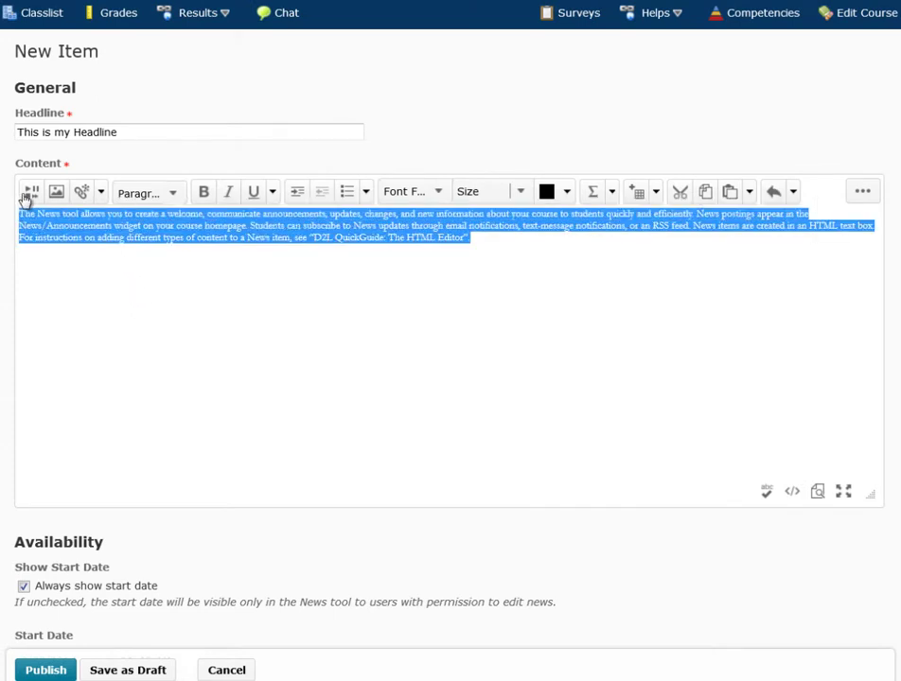
pyautogui.click(172, 192)
pyautogui.click(174, 272)
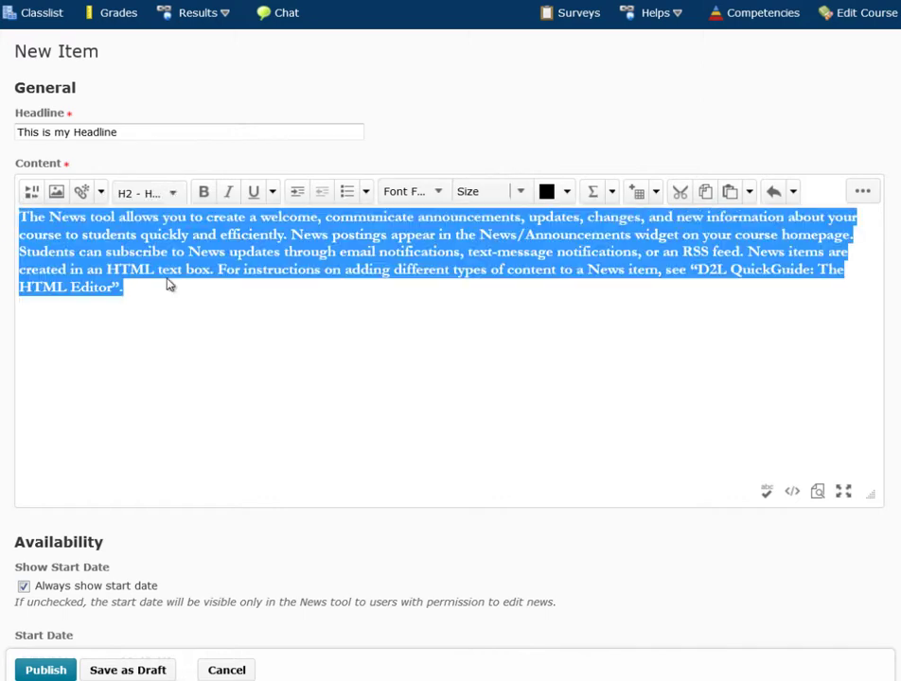
pyautogui.click(566, 193)
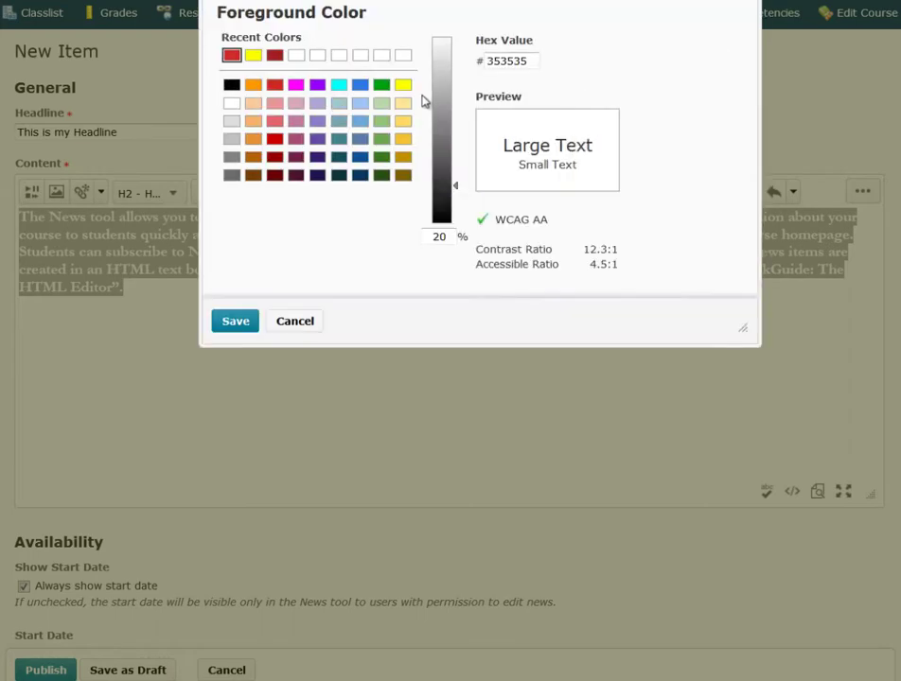
pyautogui.click(274, 57)
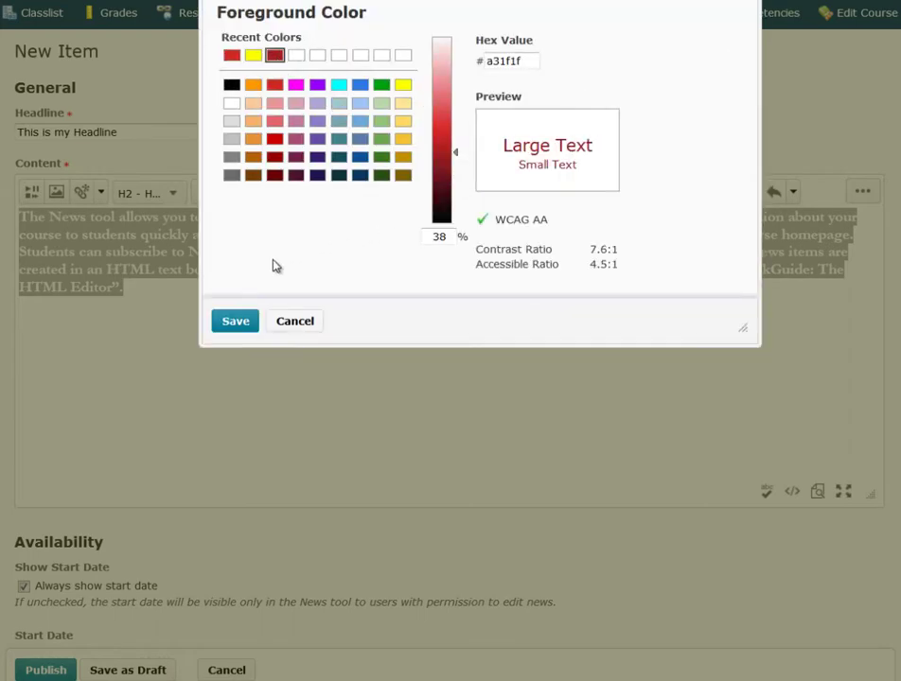
pyautogui.click(227, 326)
pyautogui.click(278, 370)
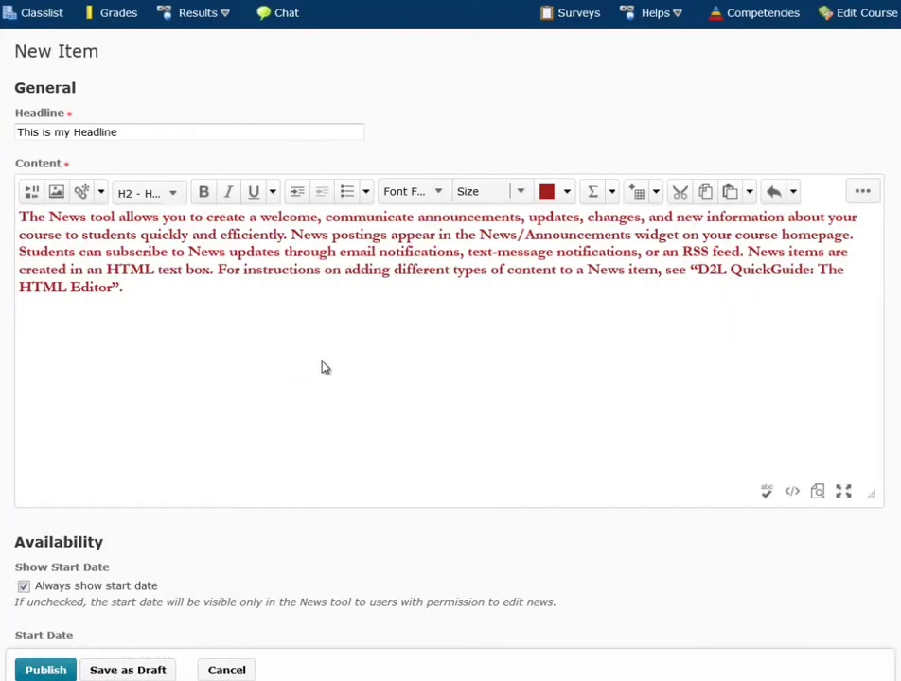
# Step: Try Heading 4 on the content paragraph and set its format to Heading 1
pyautogui.click(172, 193)
pyautogui.click(174, 299)
pyautogui.click(173, 195)
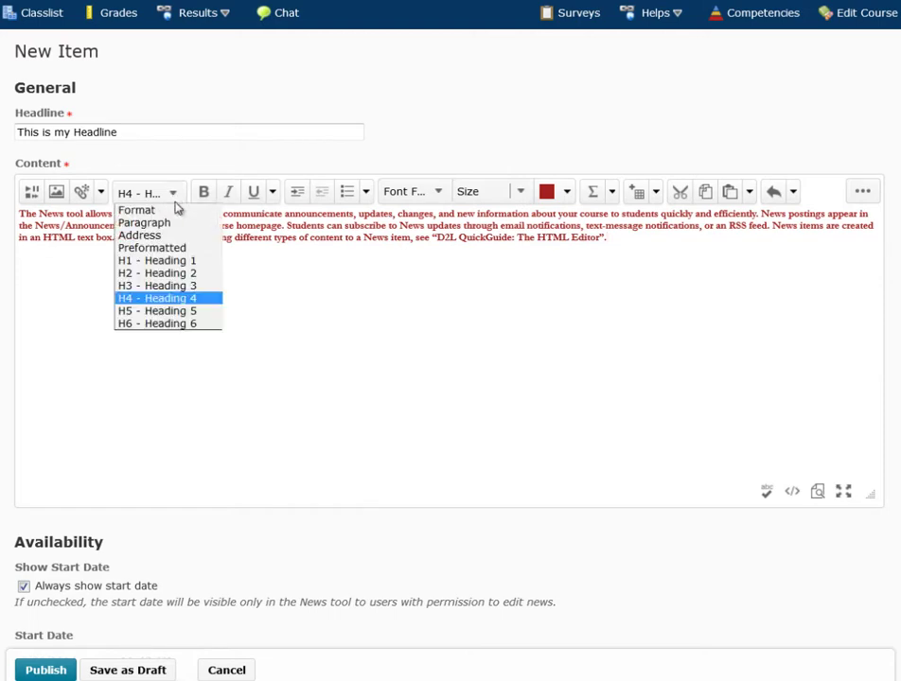
pyautogui.click(171, 261)
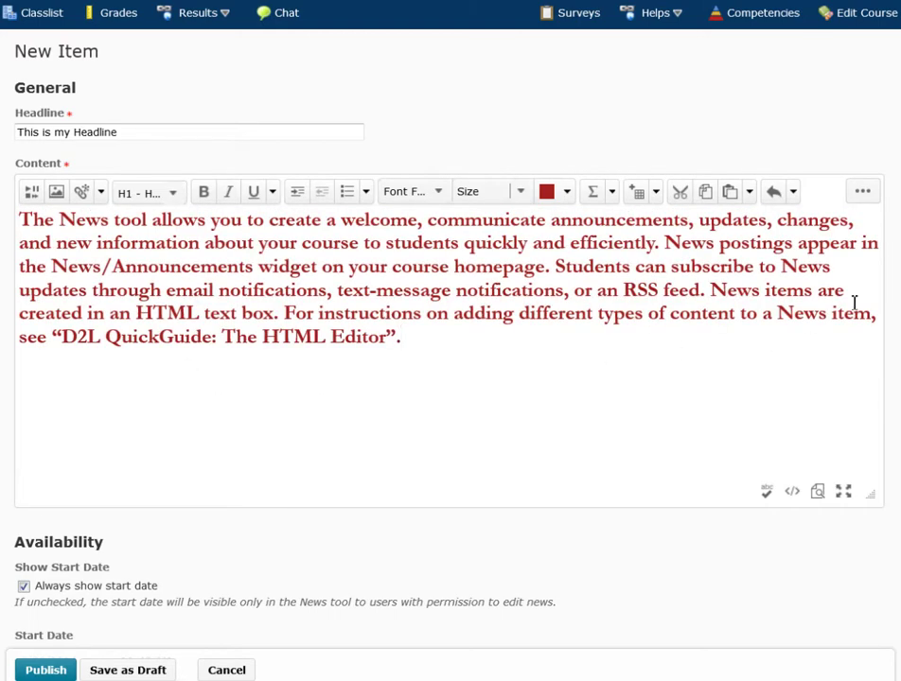
# Step: Set the item's availability to start on 9/30/2014 and enable its removal by end date on 10/7/2014
pyautogui.scroll(-3, 508, 249)
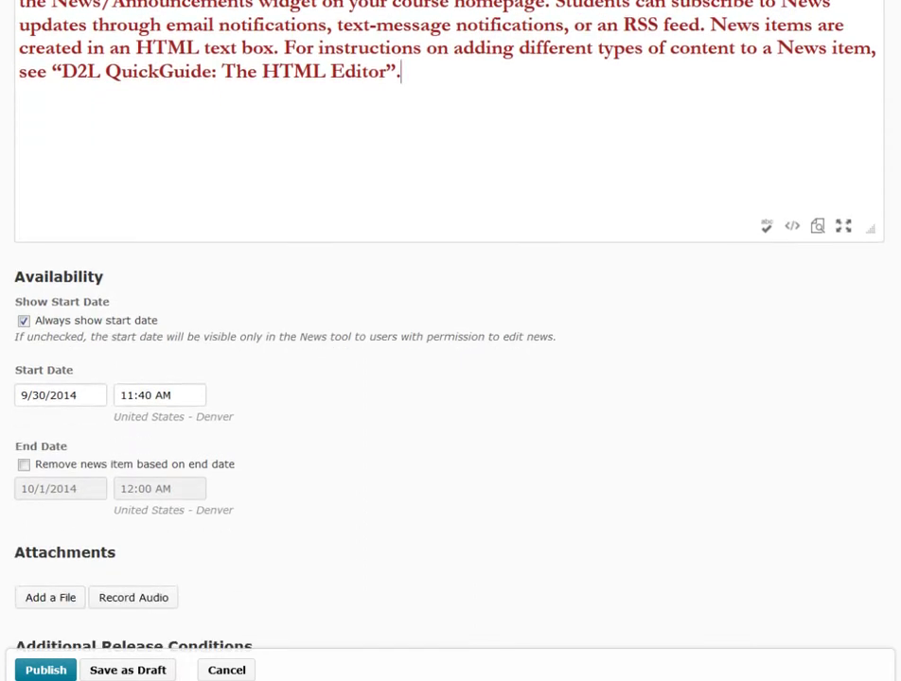
pyautogui.click(24, 320)
pyautogui.click(77, 394)
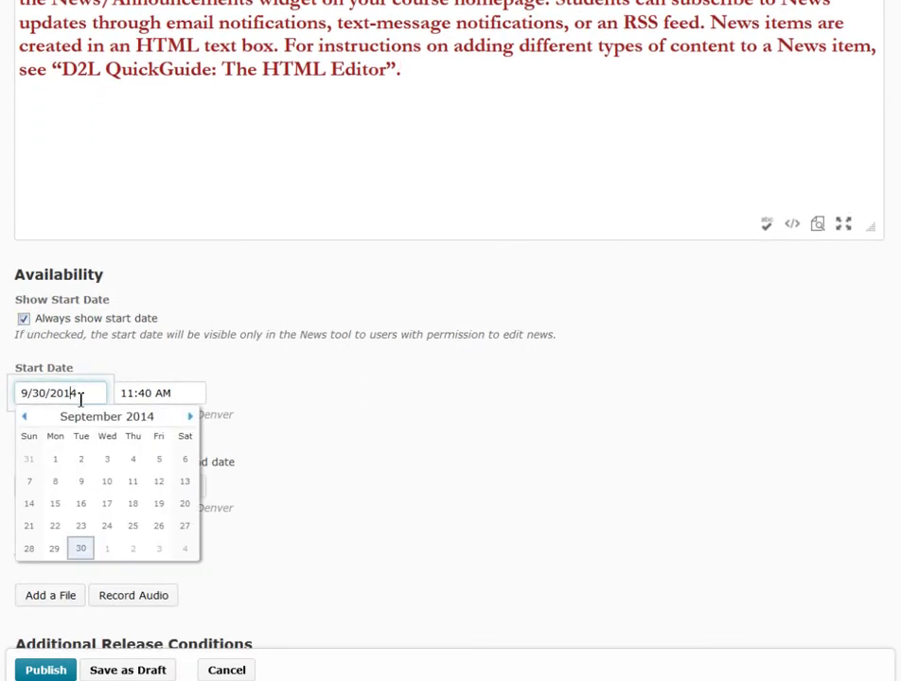
pyautogui.click(83, 549)
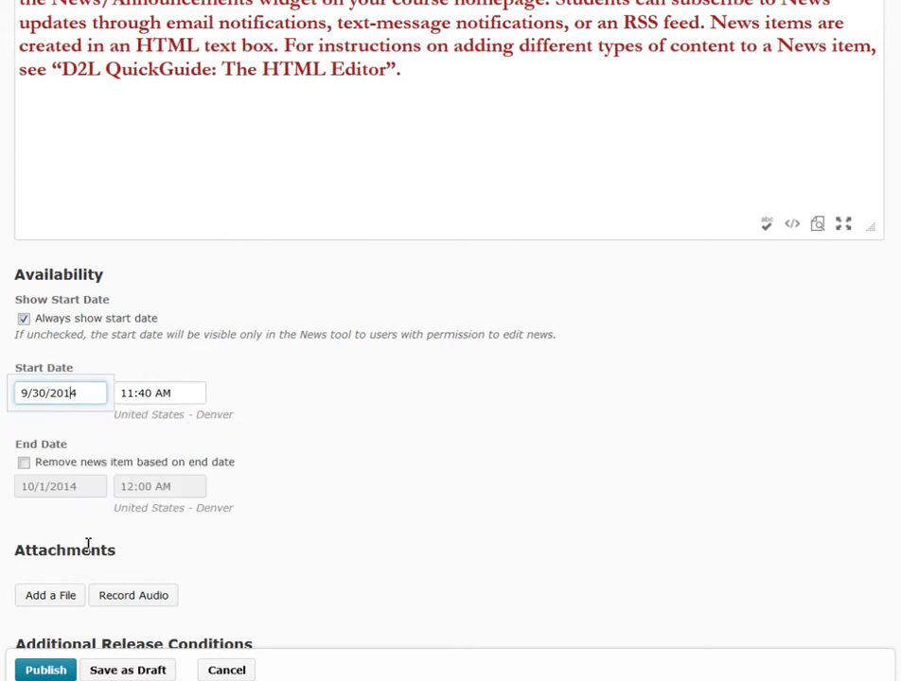
pyautogui.click(24, 464)
pyautogui.click(48, 486)
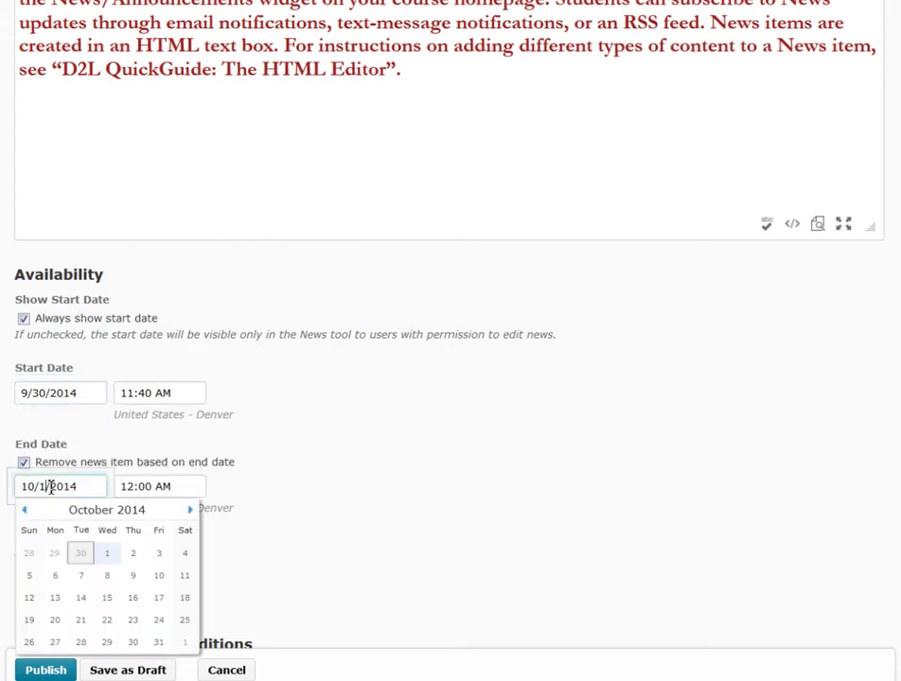
pyautogui.click(80, 576)
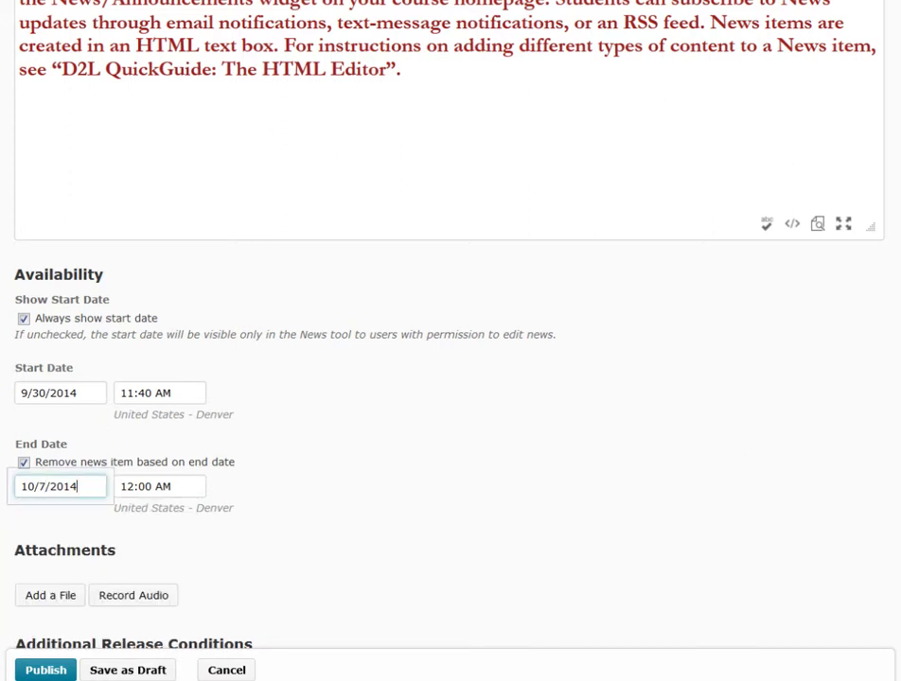
# Step: Review the file upload sources and the audio recording dialog for attachments, closing both without adding anything
pyautogui.scroll(-1, 451, 341)
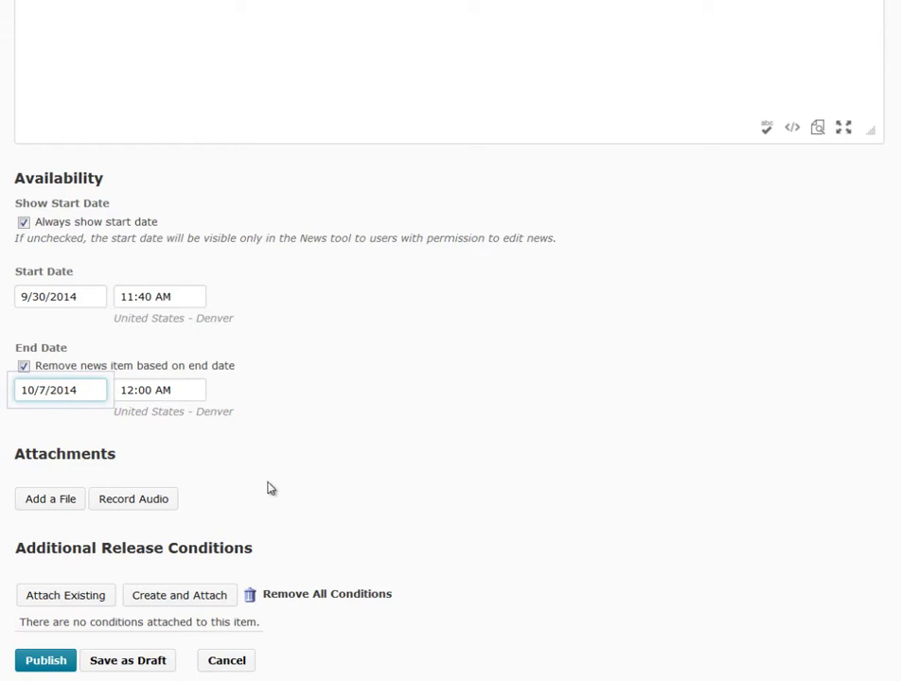
pyautogui.click(68, 501)
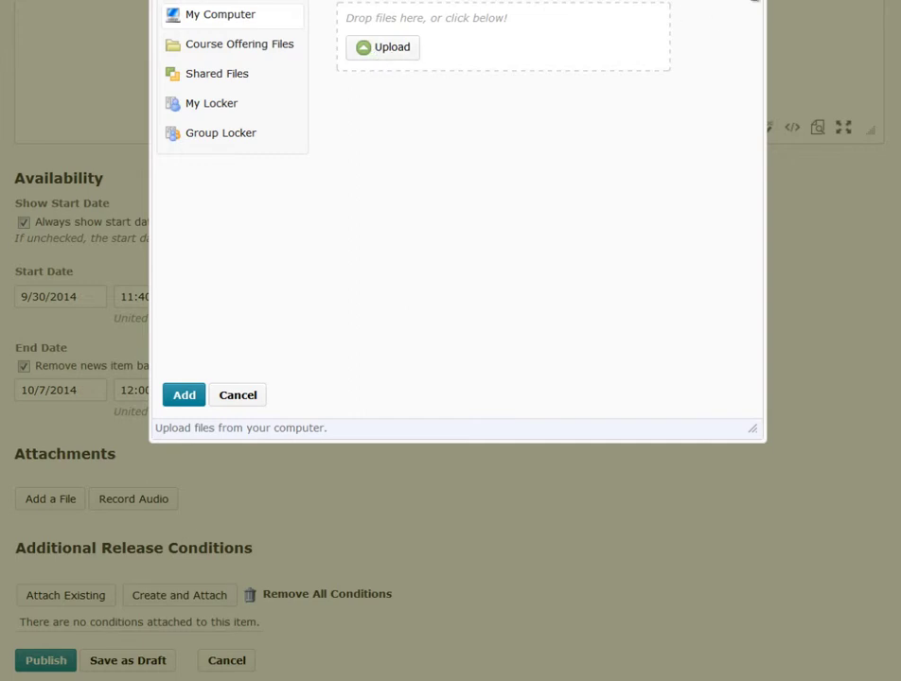
pyautogui.press('Escape')
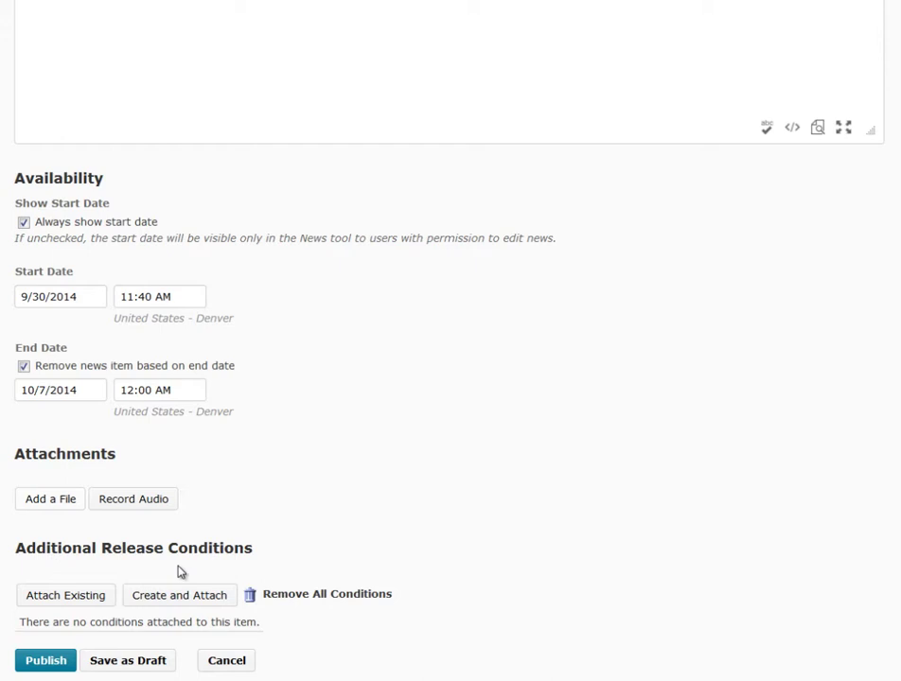
pyautogui.click(157, 511)
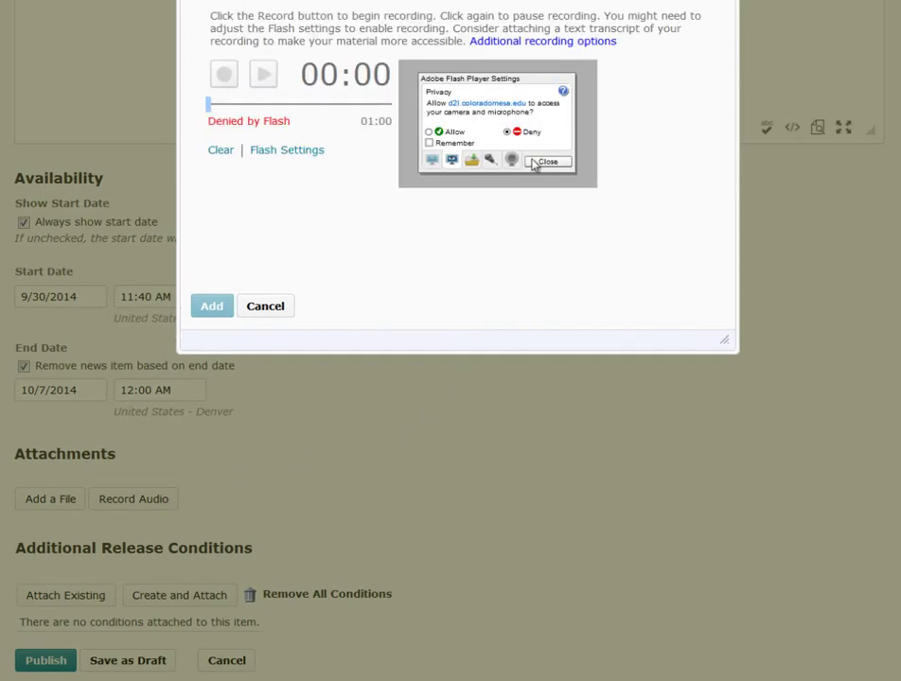
pyautogui.moveTo(634, 3); pyautogui.dragTo(639, 4)
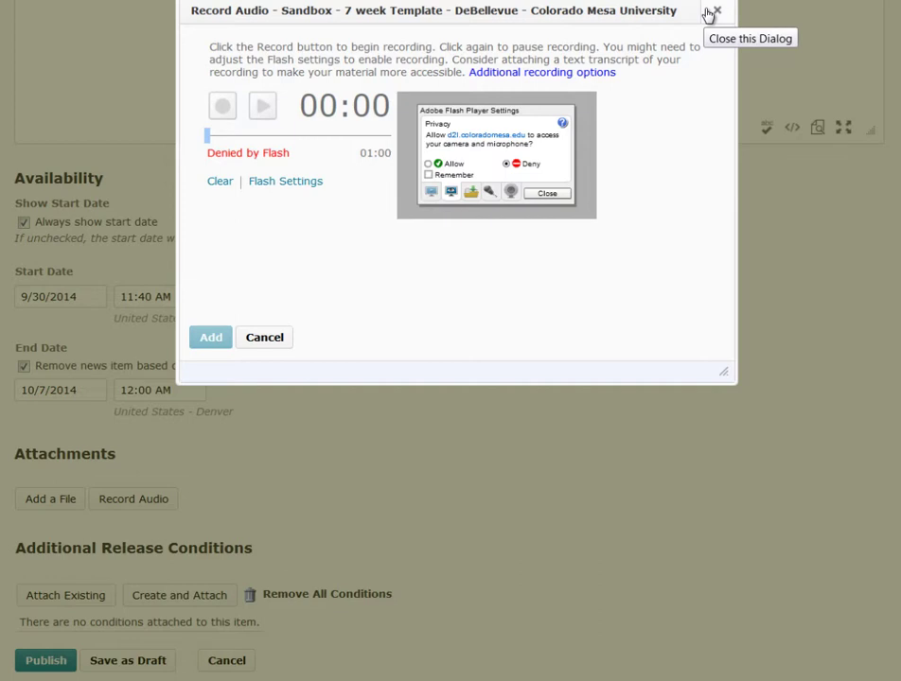
pyautogui.click(709, 13)
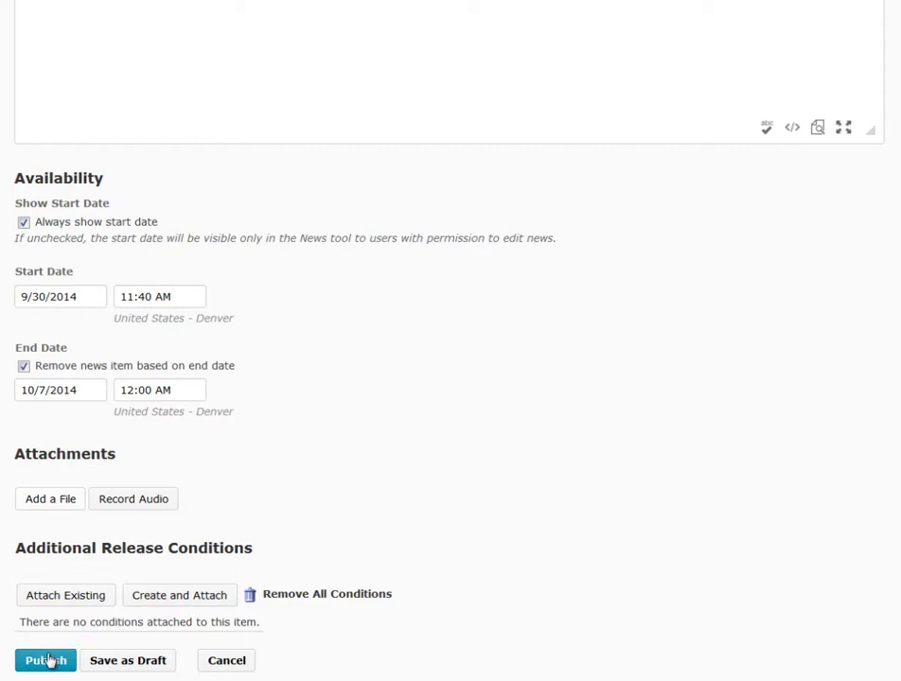
# Step: Save the news item as a draft and view it in the News list
pyautogui.click(121, 661)
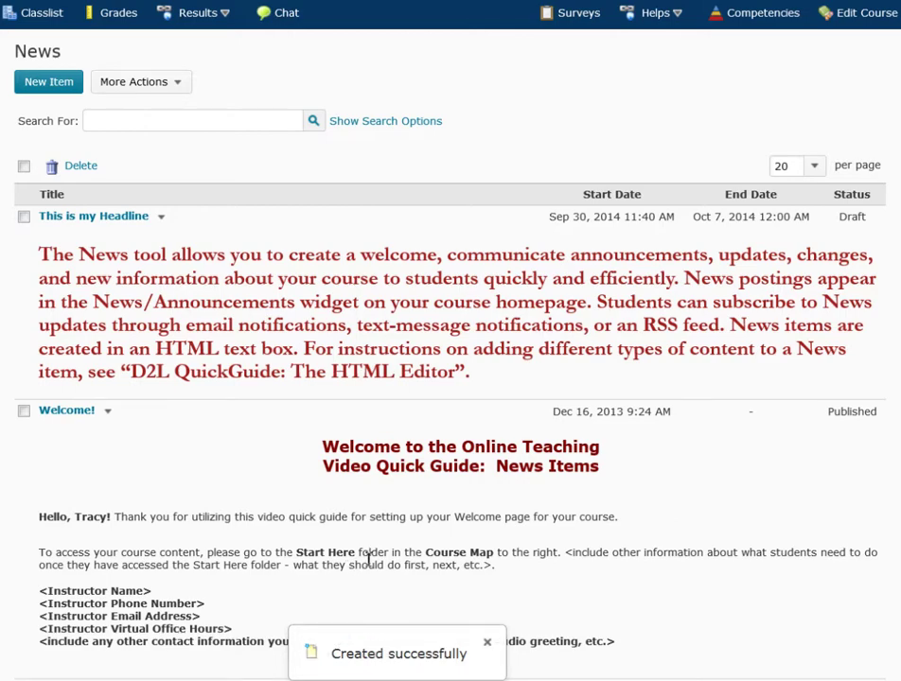
pyautogui.scroll(-1, 868, 521)
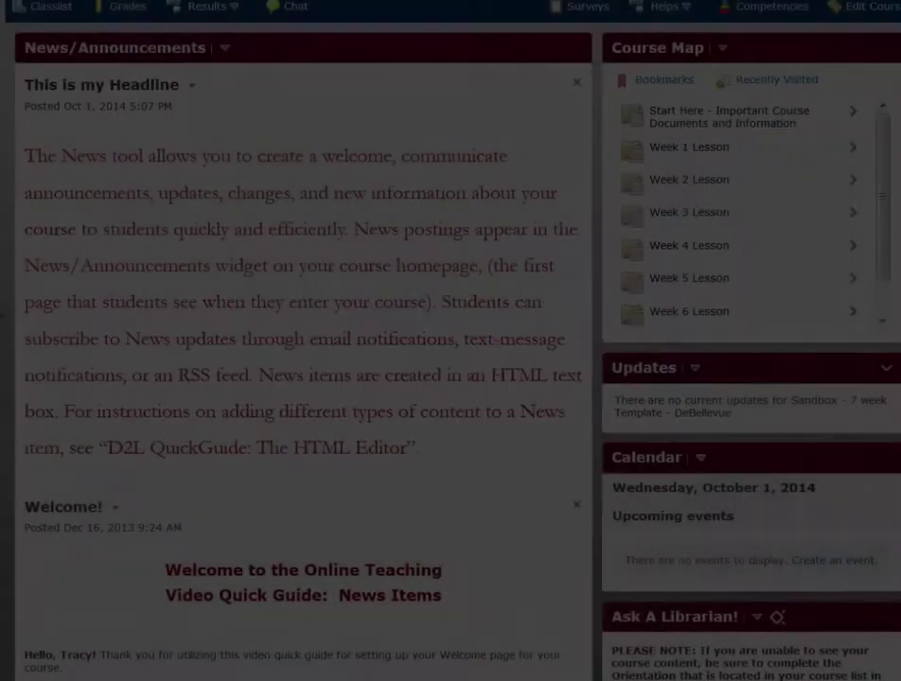
# Step: Go from the News/Announcements widget to the News tool and open "This is my Headline" for editing
pyautogui.click(224, 49)
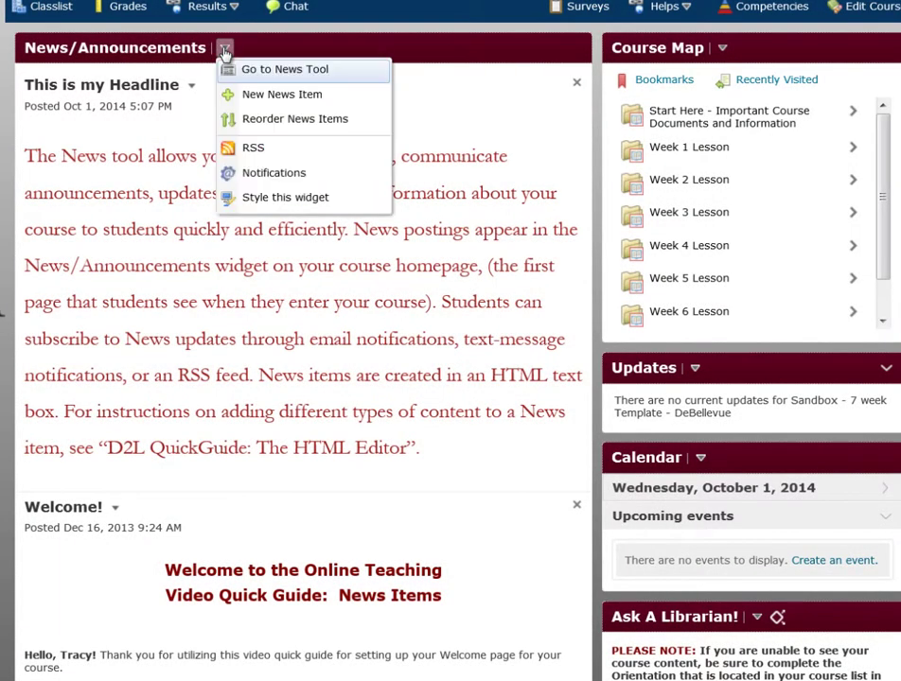
pyautogui.click(267, 76)
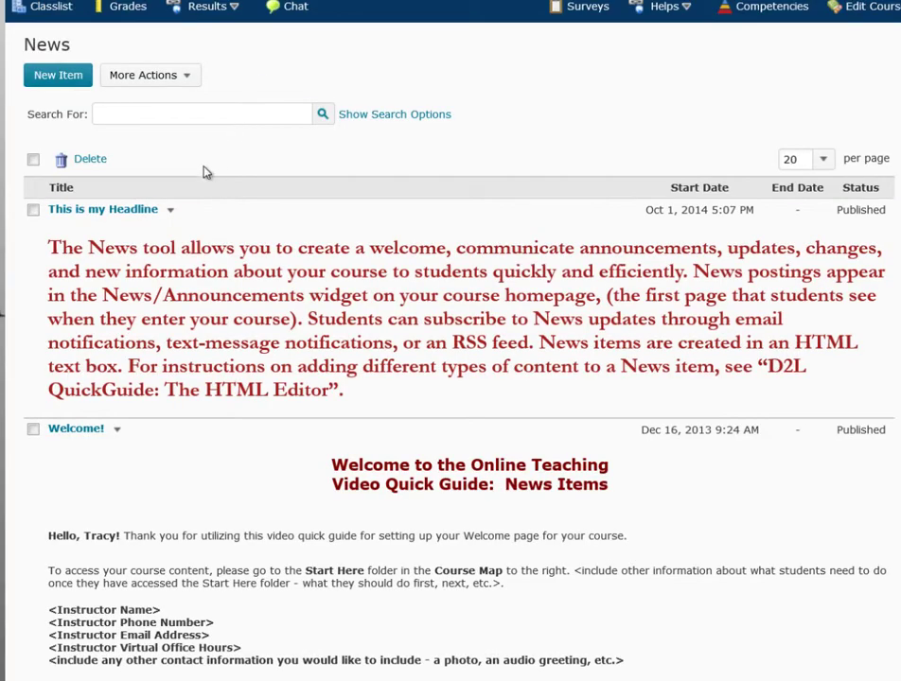
pyautogui.click(170, 211)
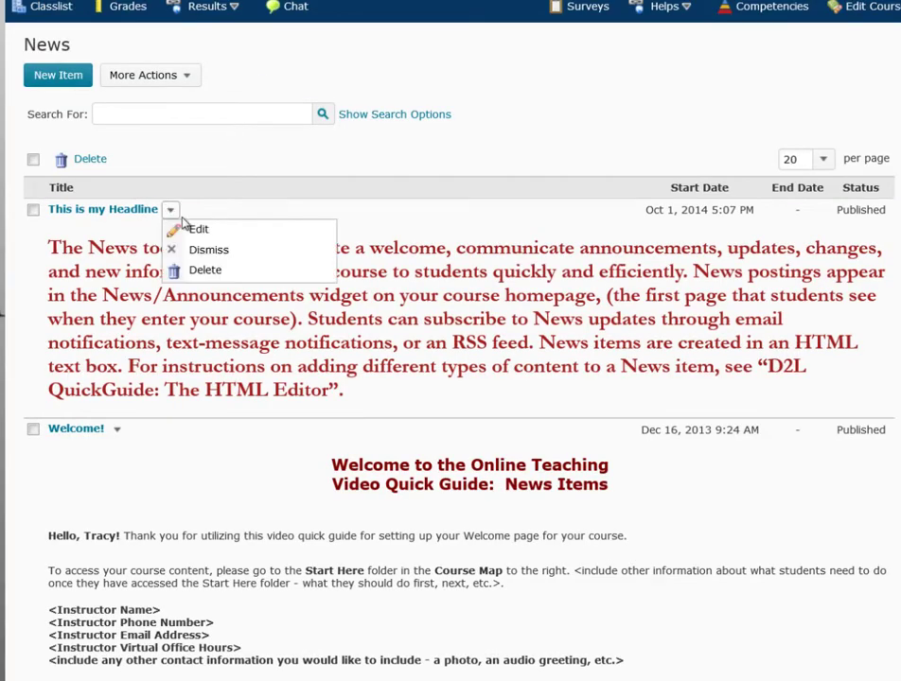
pyautogui.click(197, 231)
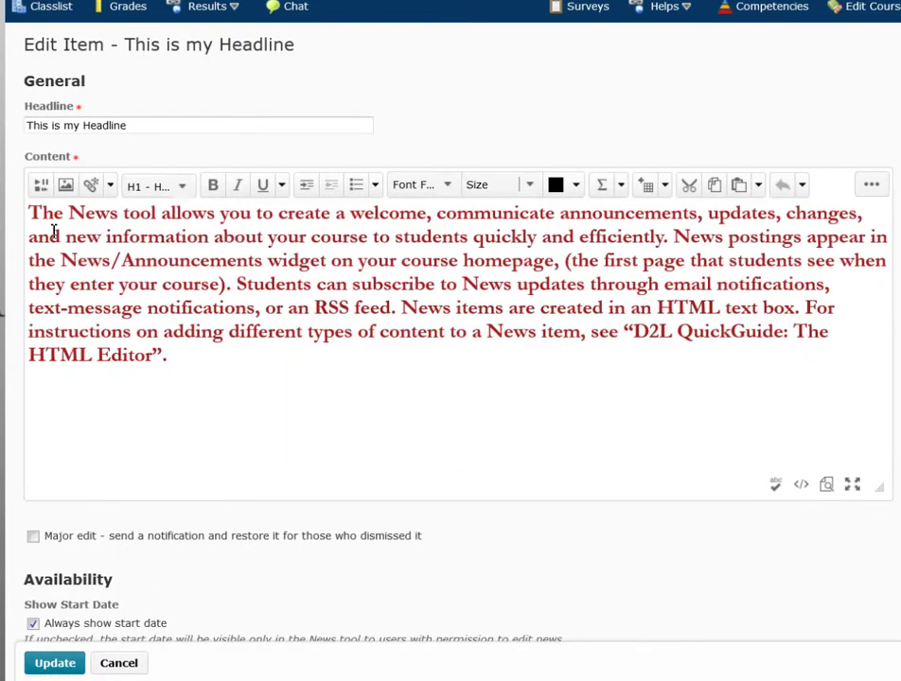
# Step: Change the color of the entire content paragraph to black and update the news item
pyautogui.moveTo(33, 215); pyautogui.dragTo(236, 368)
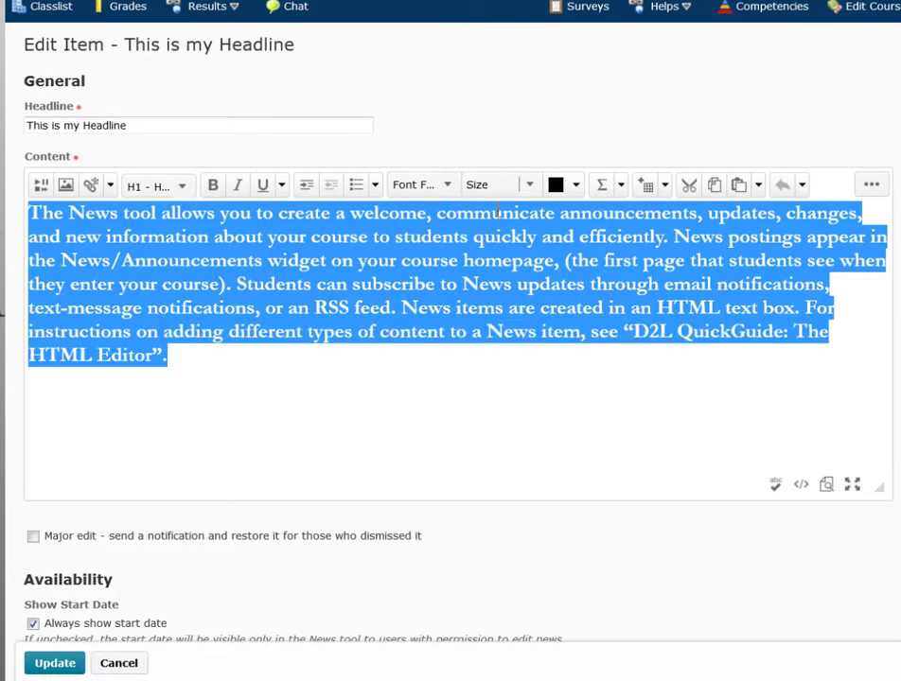
pyautogui.click(273, 454)
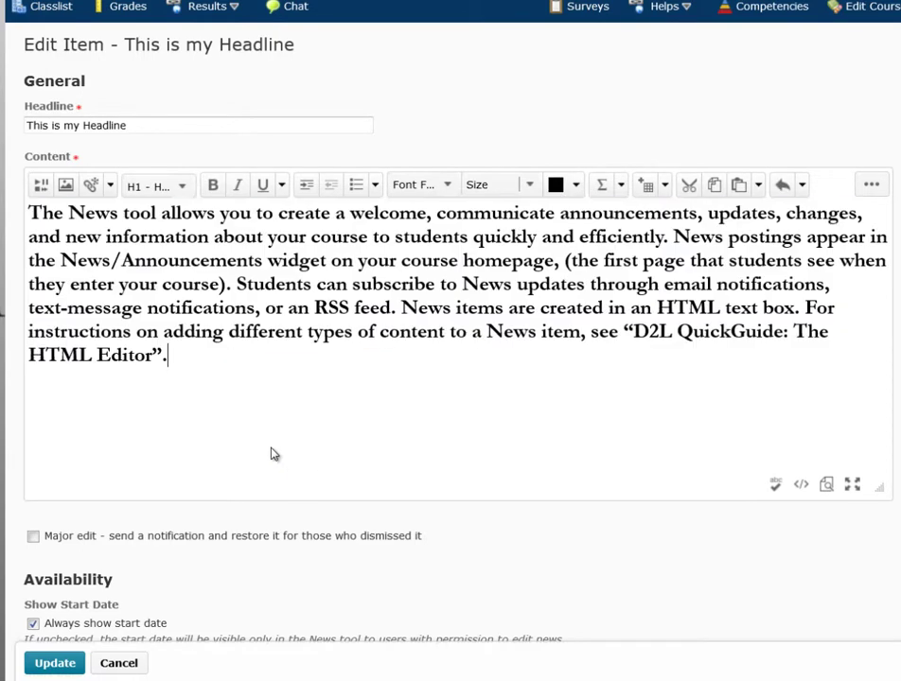
pyautogui.click(75, 666)
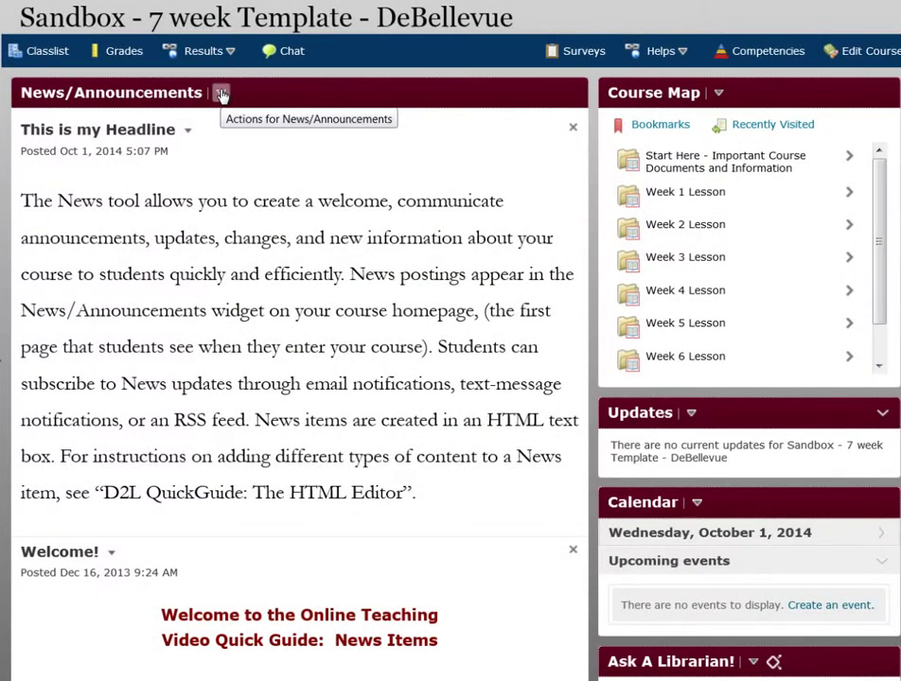
# Step: Go from the News/Announcements widget to the News tool and dismiss the "This is my Headline" news item
pyautogui.click(221, 94)
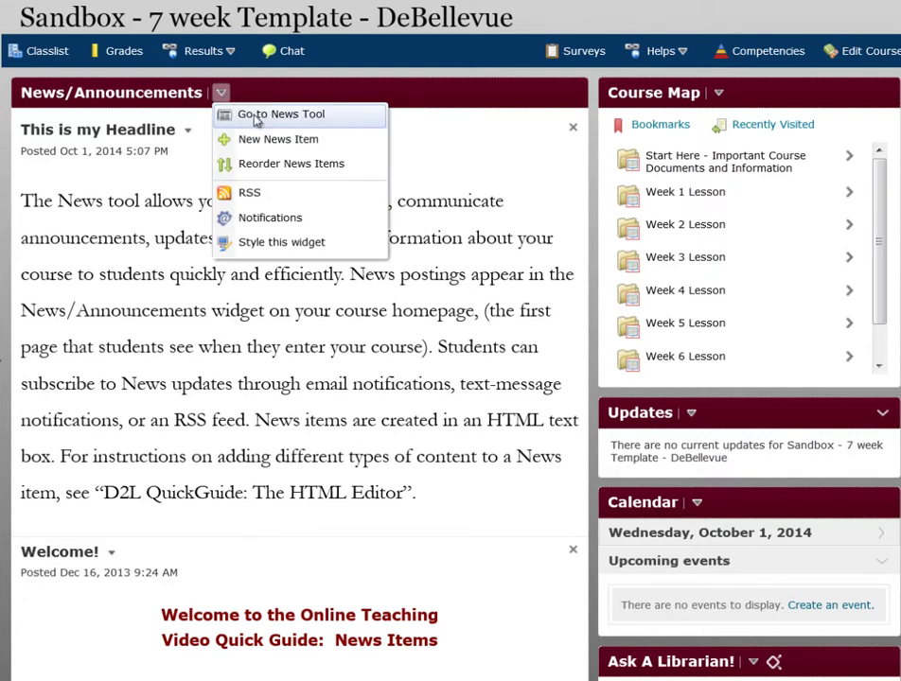
pyautogui.click(255, 117)
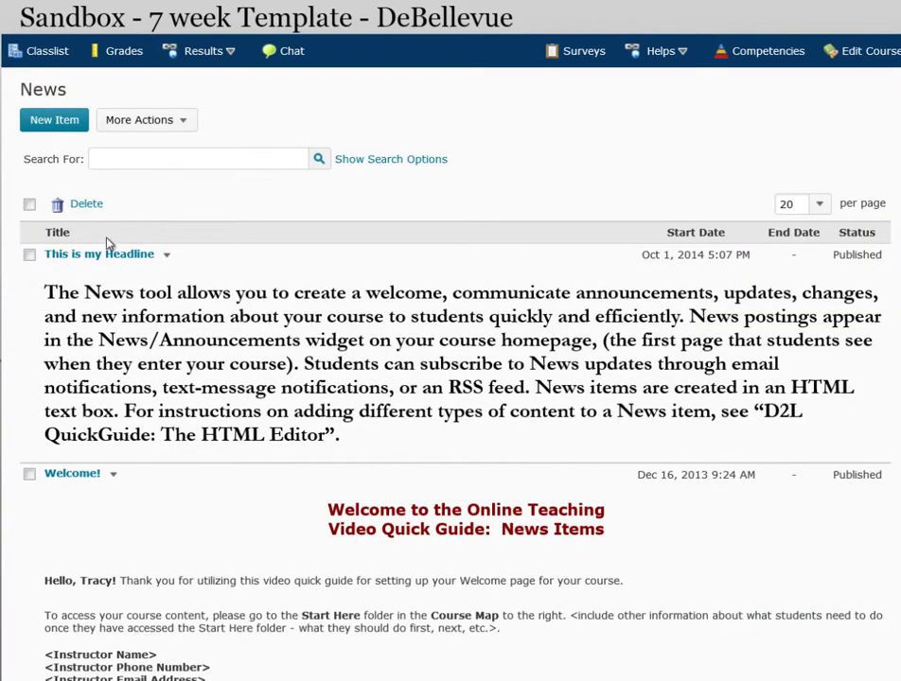
pyautogui.click(168, 256)
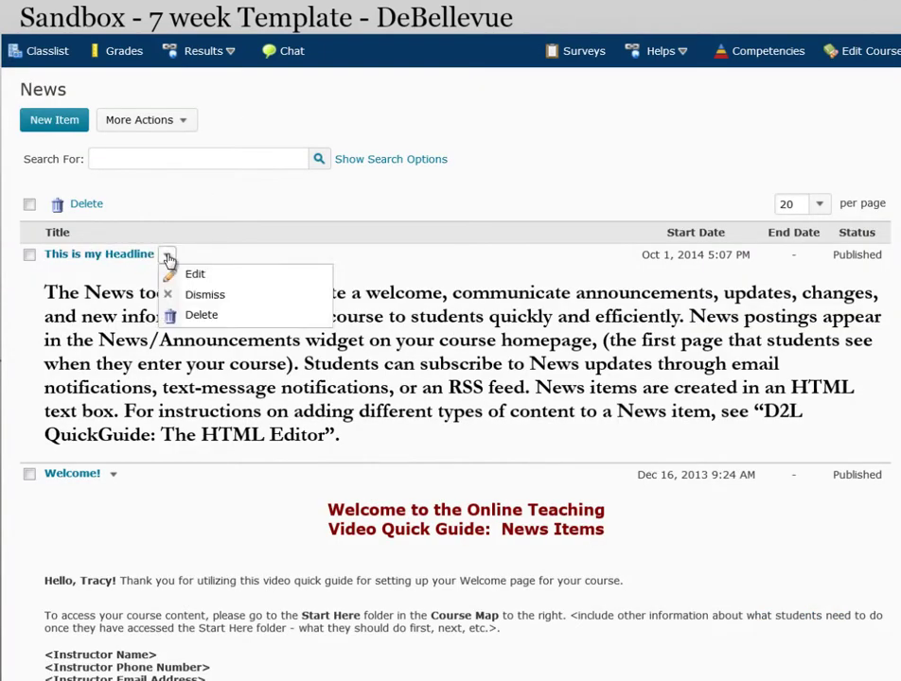
pyautogui.click(197, 296)
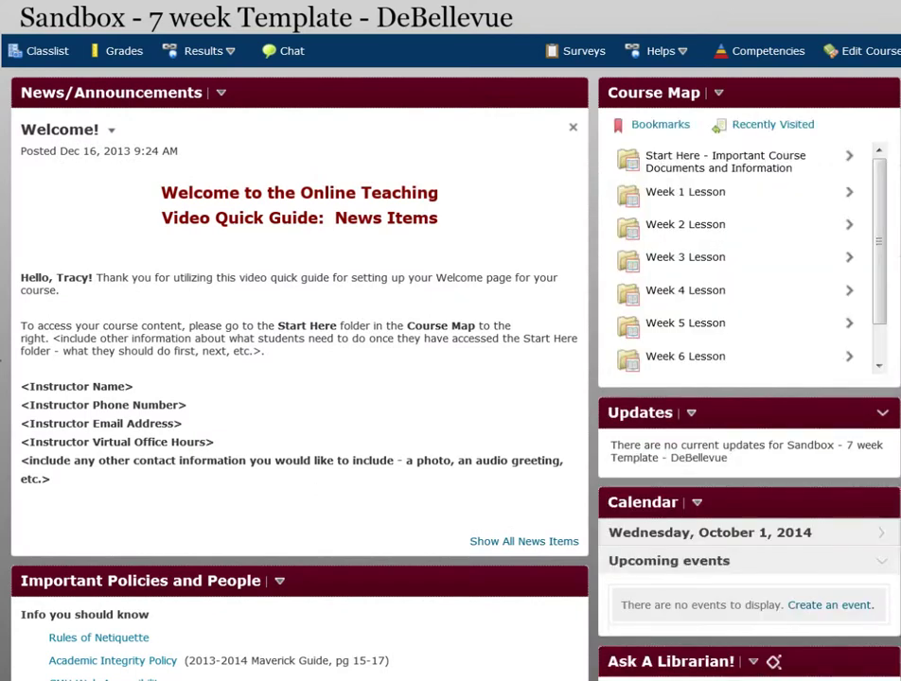
# Step: Return to the News tool from the course homepage and restore the dismissed "This is my Headline" news item
pyautogui.click(222, 94)
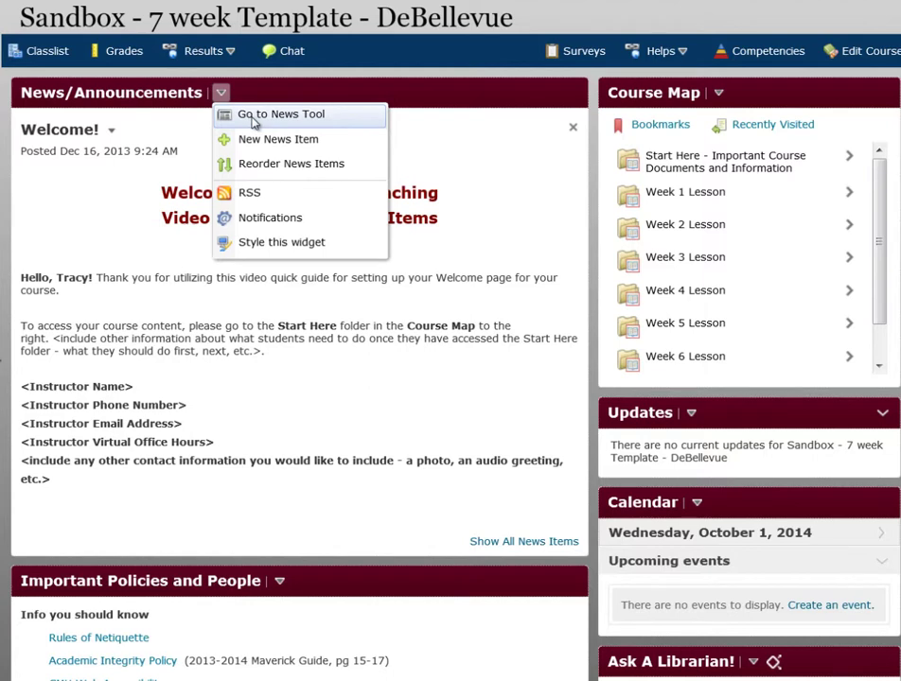
pyautogui.click(254, 117)
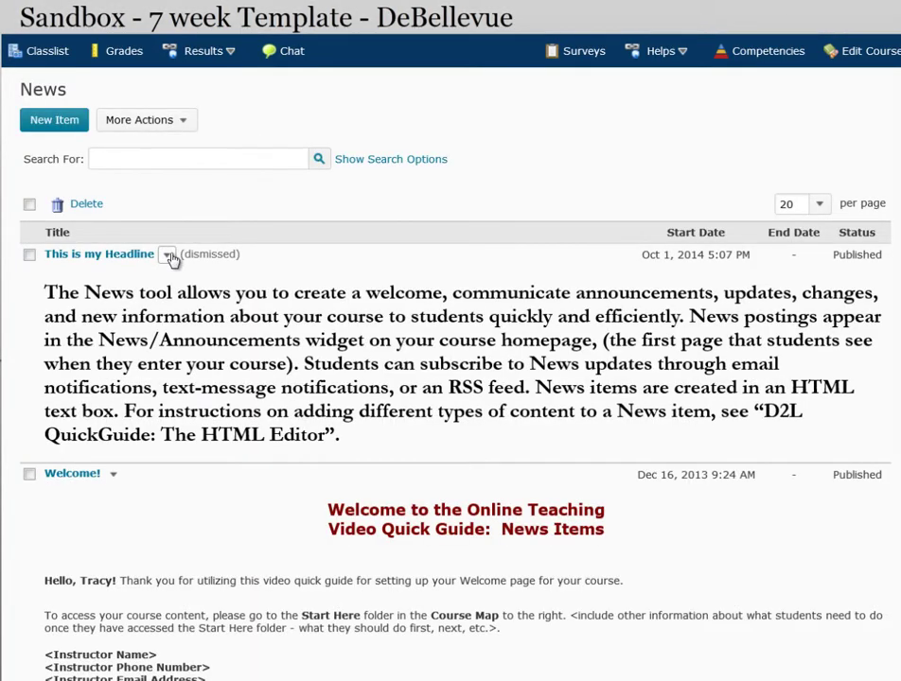
pyautogui.click(170, 258)
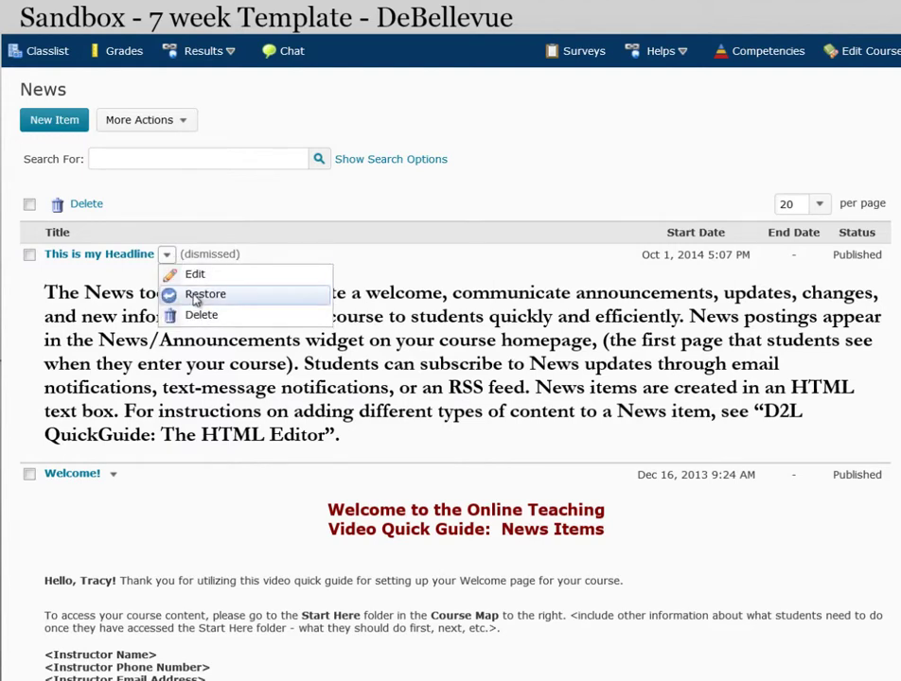
pyautogui.click(196, 296)
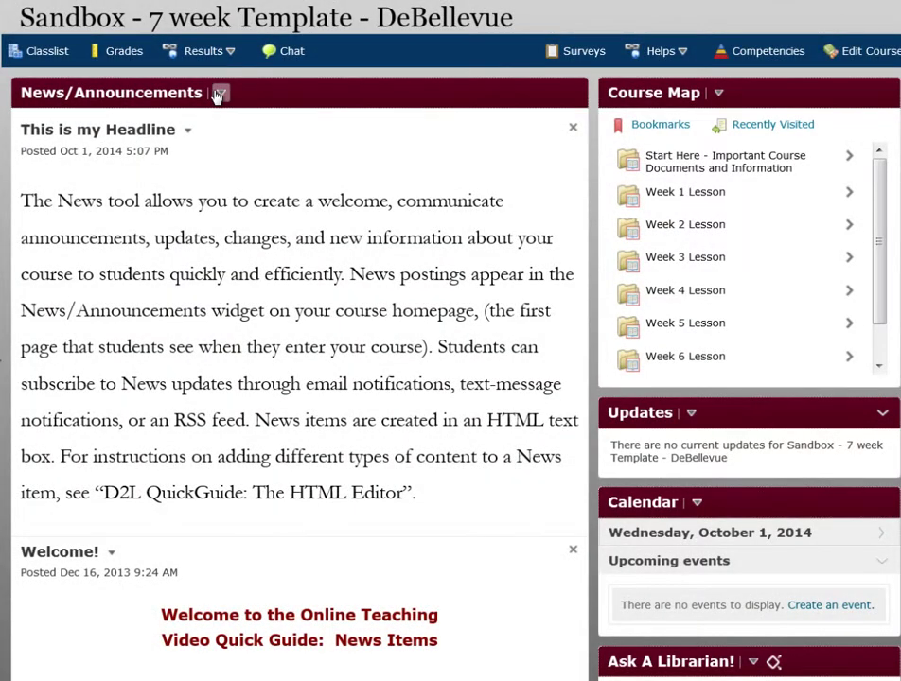
# Step: Reopen the News tool from the News/Announcements widget and delete the "This is my Headline" news item
pyautogui.click(218, 94)
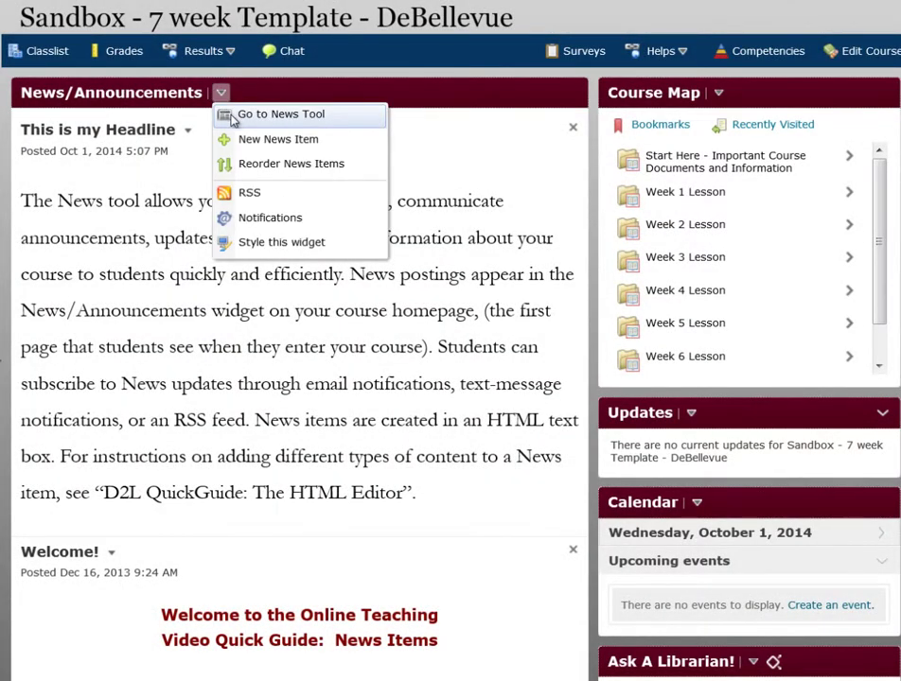
pyautogui.click(234, 117)
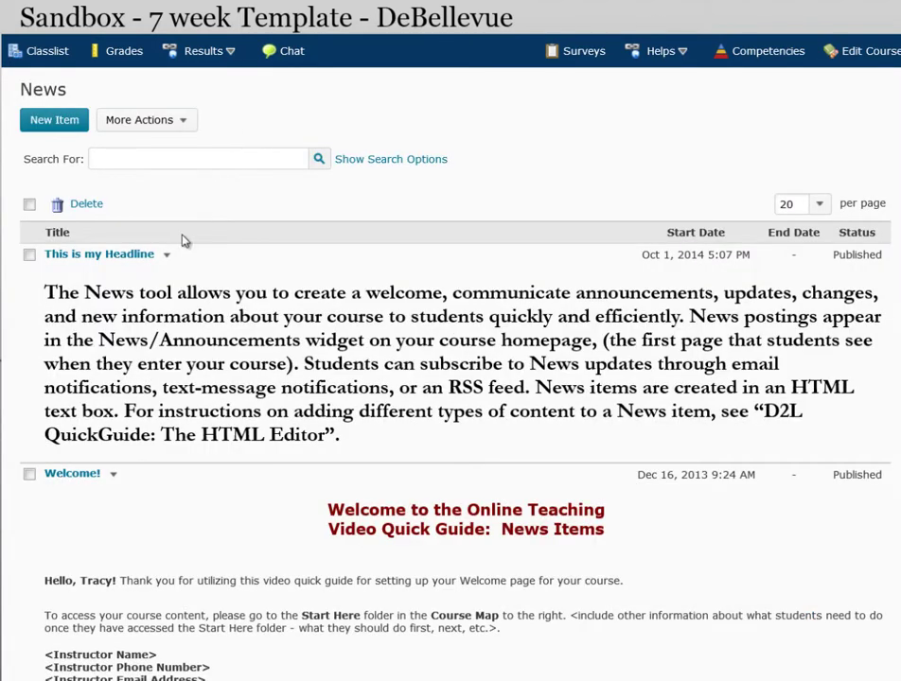
pyautogui.click(168, 254)
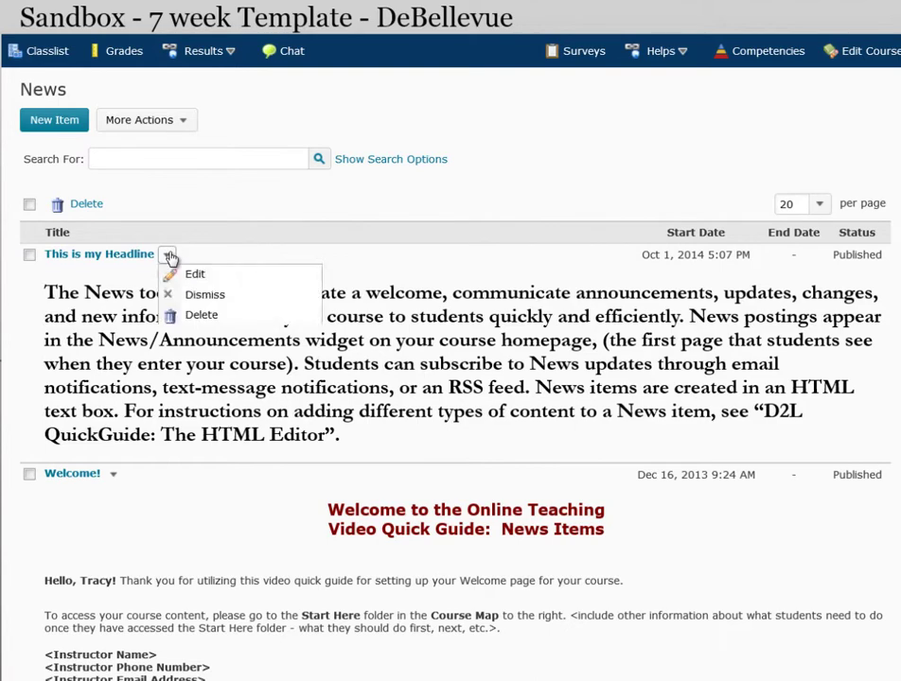
pyautogui.click(199, 315)
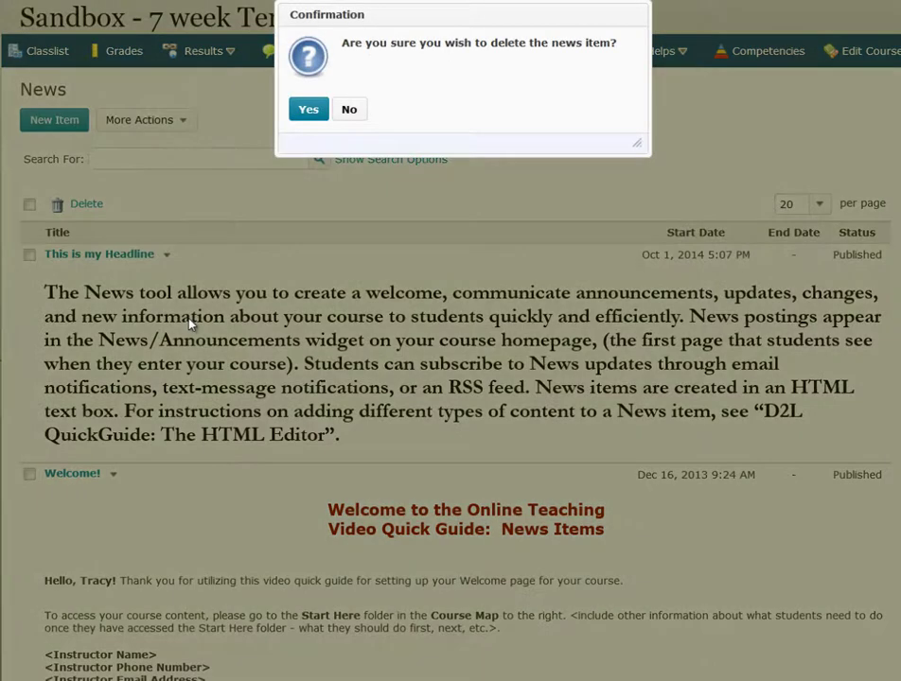